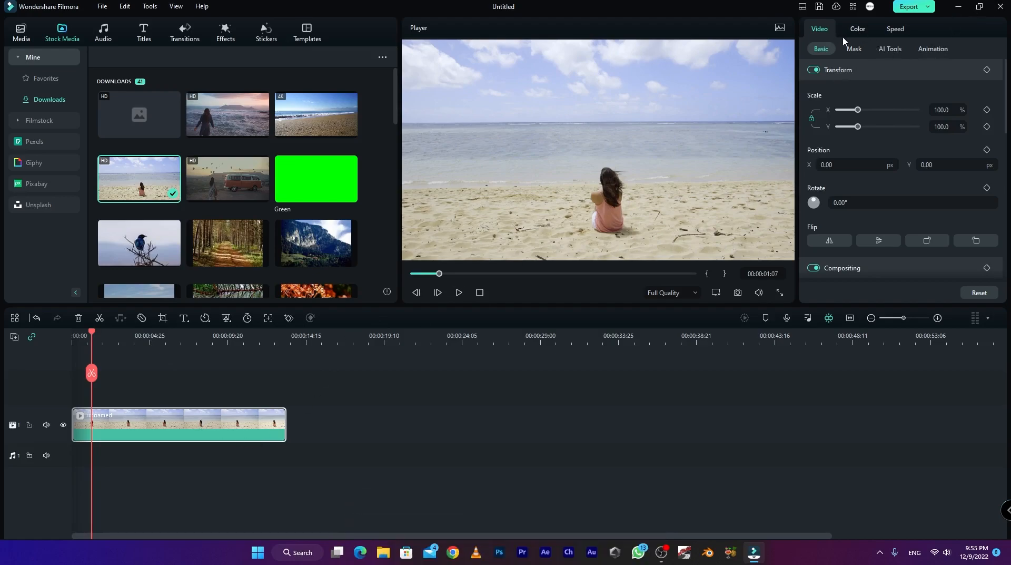
Apply a Draw Mask to the beach clip and return the playhead to the clip's start
click(854, 48)
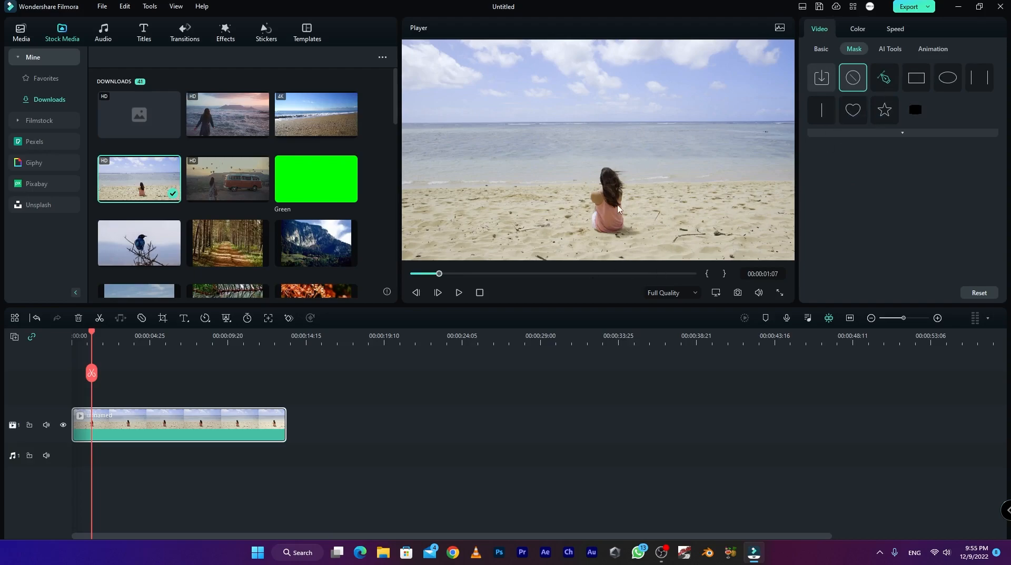
click(885, 78)
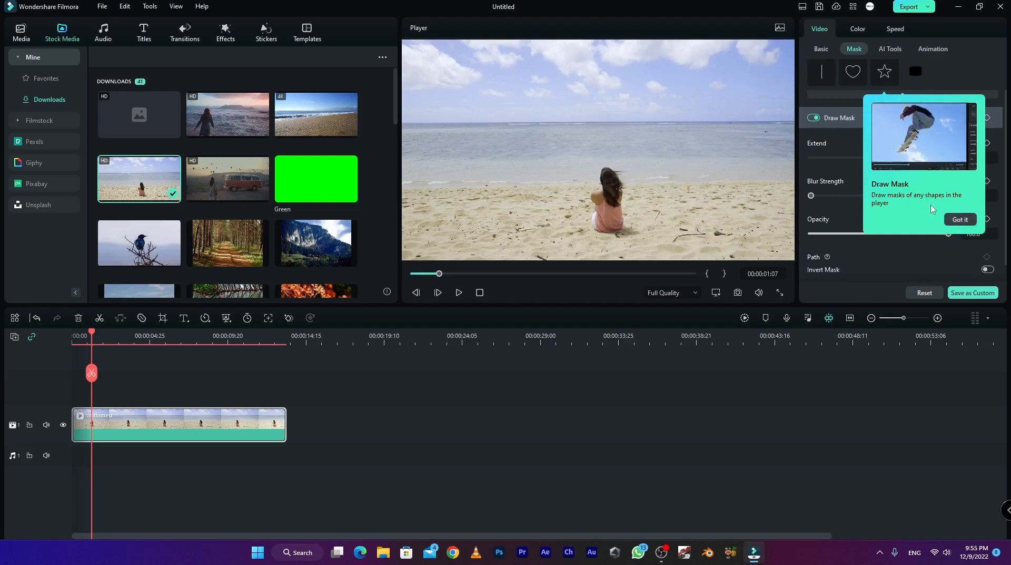
click(958, 219)
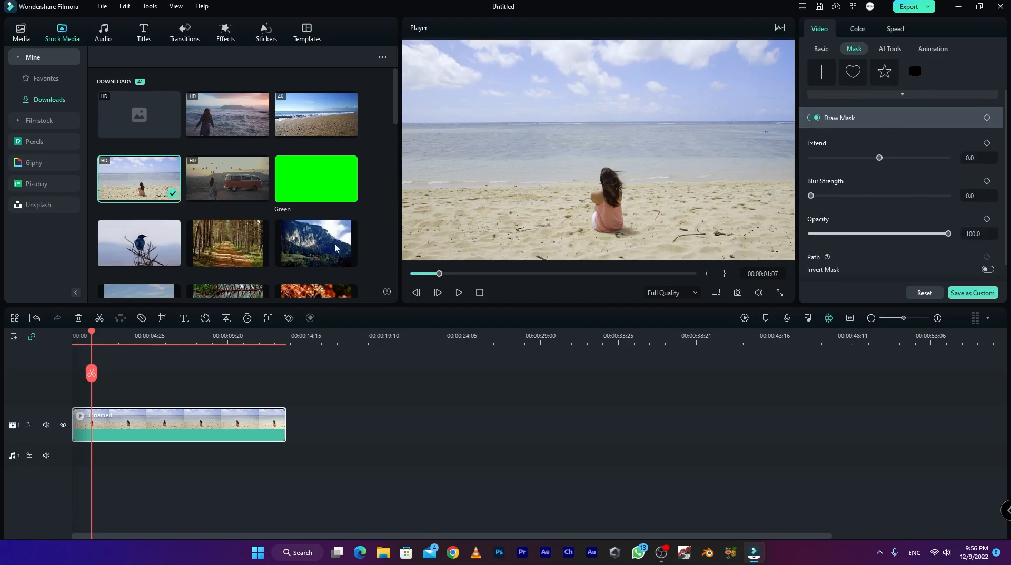
click(85, 336)
drag(85, 335, 69, 335)
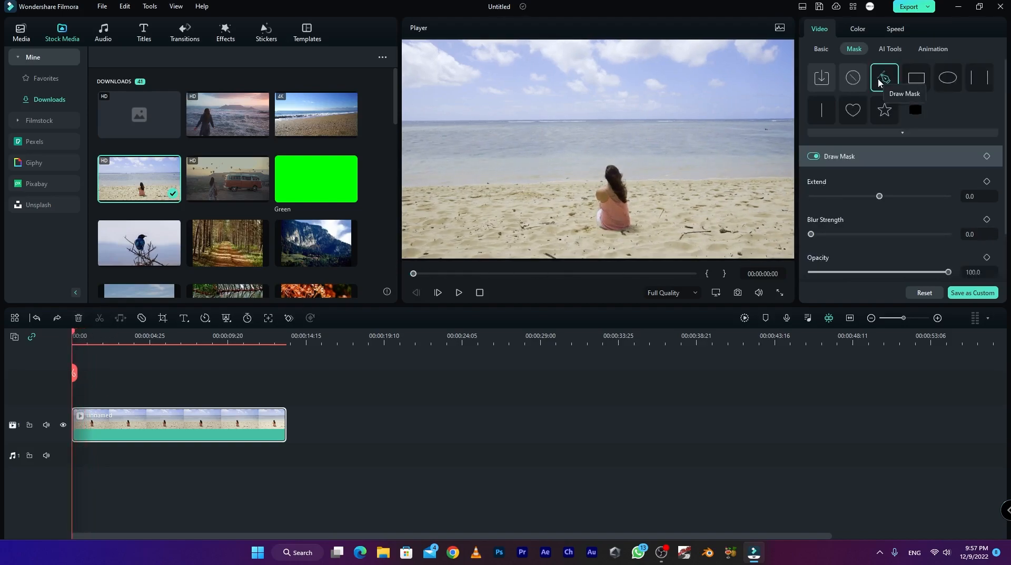
click(881, 81)
Begin the mask path with vertices along the lower-left edge of the seated woman's body
click(598, 226)
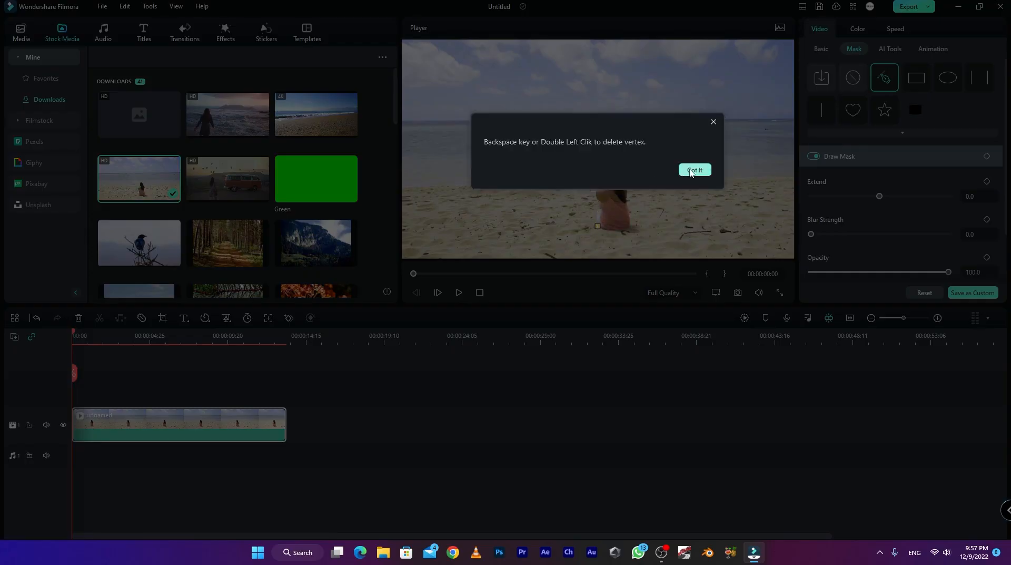
click(693, 170)
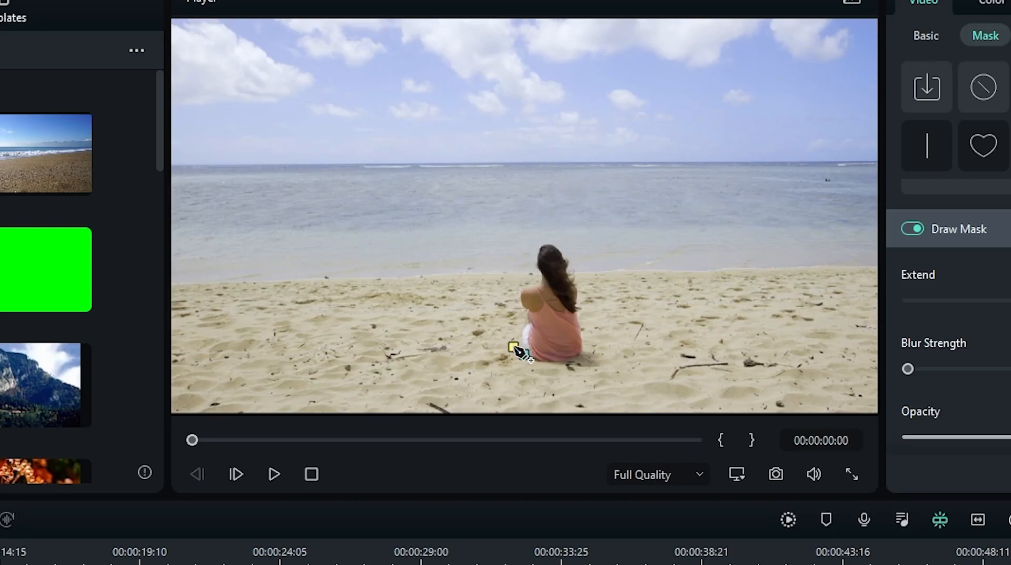
click(519, 330)
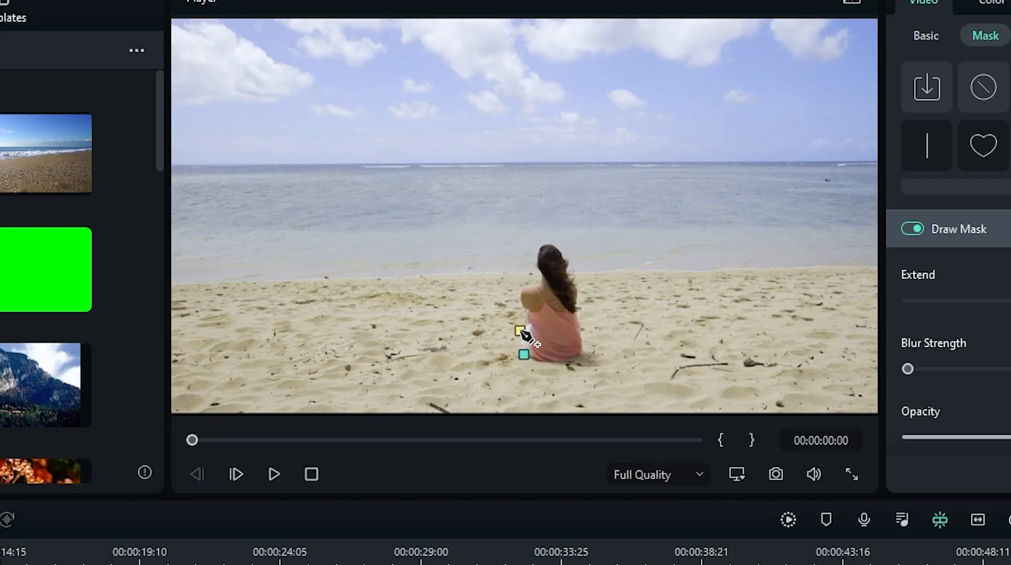
drag(519, 329, 478, 287)
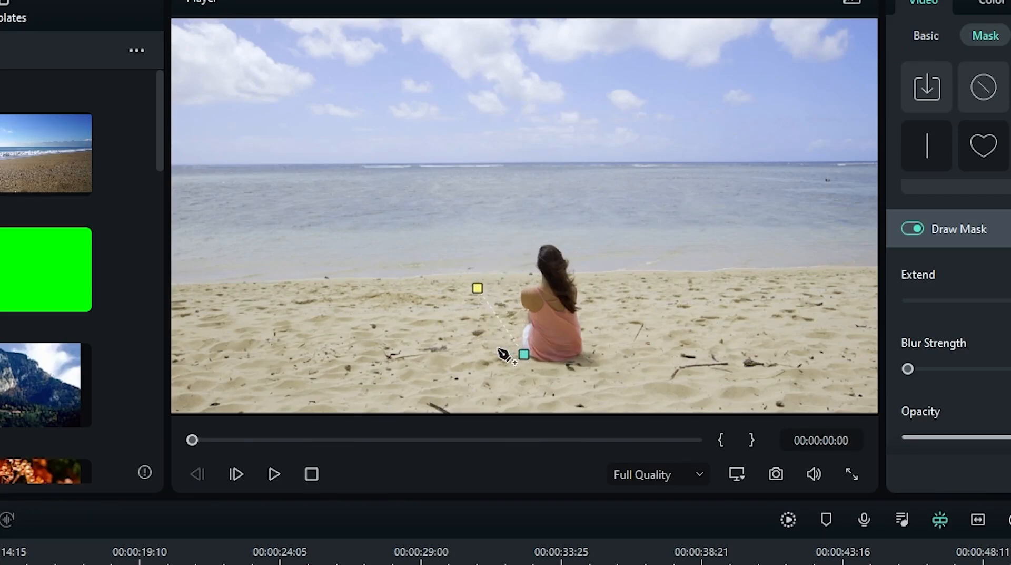
key(ctrl+z)
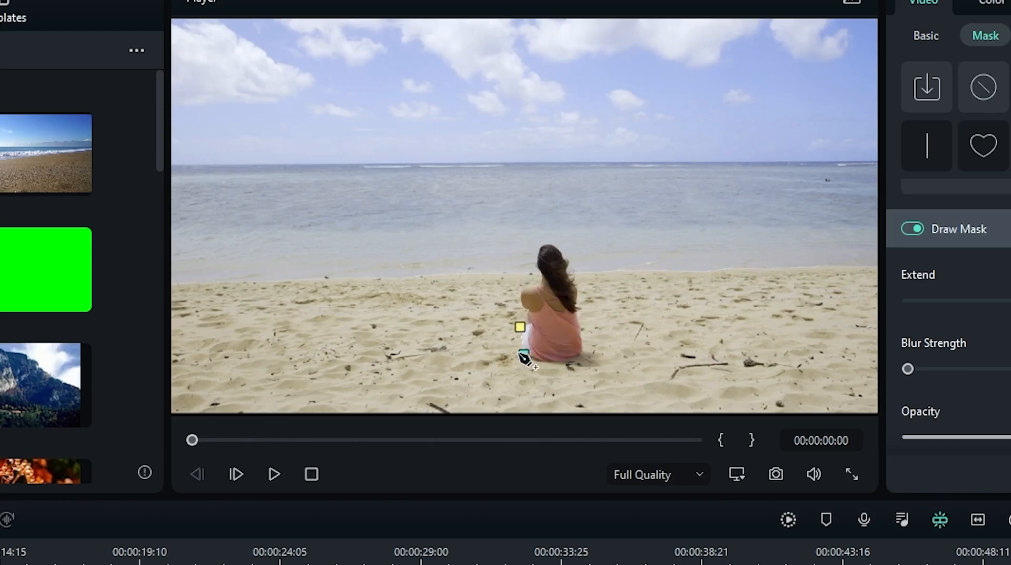
mouse_move(521, 327)
mouse_down()
mouse_move(537, 310)
mouse_move(524, 285)
mouse_move(515, 289)
mouse_move(522, 324)
mouse_up()
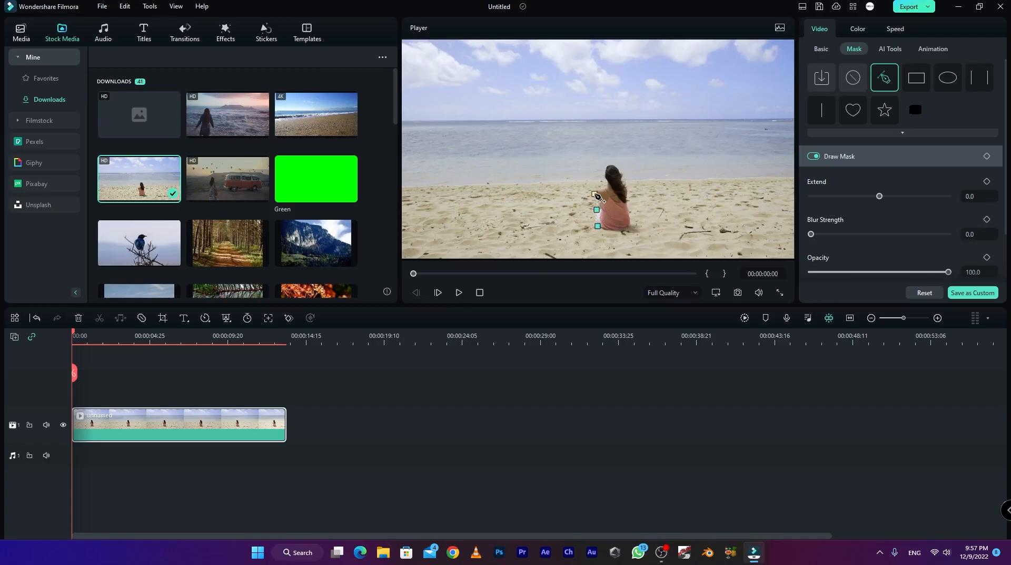
Continue the mask path over the woman's left shoulder, around her head and down her right side, closing the outline at the base
click(514, 292)
drag(536, 279, 518, 279)
key(ctrl+z)
drag(594, 185, 592, 184)
click(605, 185)
drag(603, 172, 601, 164)
click(615, 164)
click(623, 173)
click(627, 189)
click(632, 226)
click(624, 231)
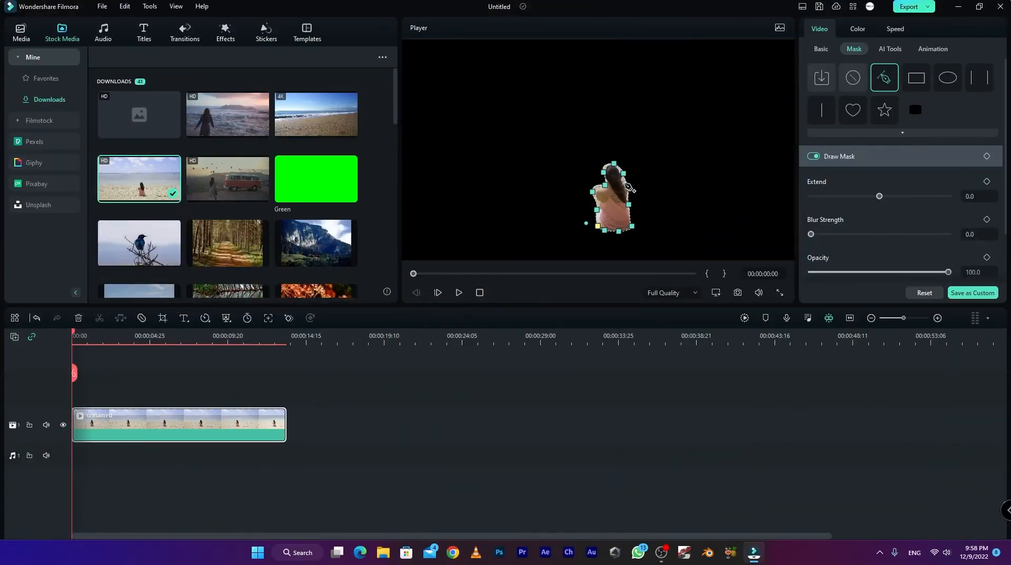
Adjust the mask's vertices at the woman's left shoulder, right side and head to fit her outline
click(593, 192)
drag(594, 193, 631, 205)
click(604, 173)
Try refitting the mask's vertex beside the woman's head with the playhead at 00:00:01:03
drag(73, 335, 91, 338)
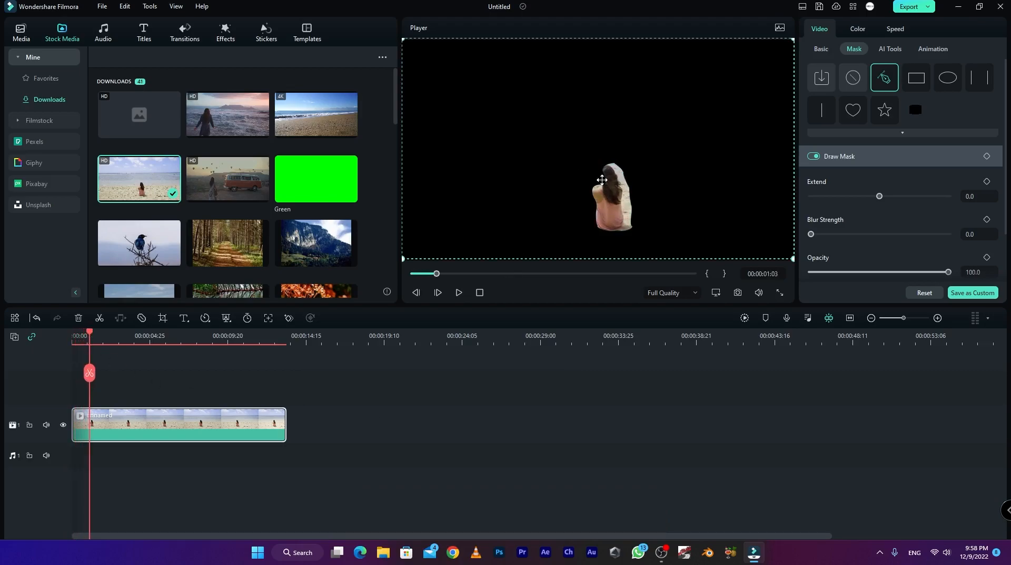
click(611, 184)
drag(605, 174, 601, 169)
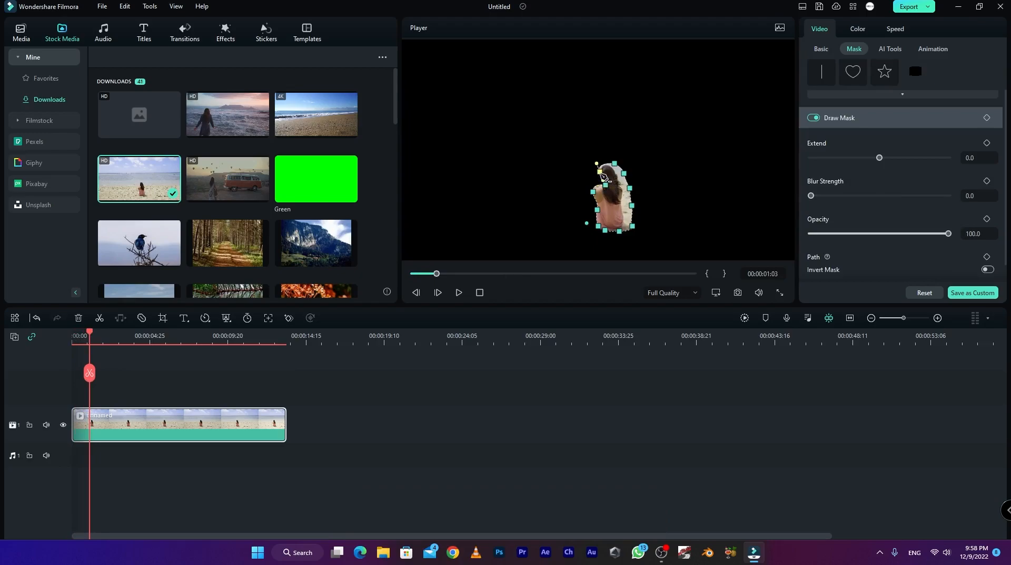
At the clip's start, refit the mask's left shoulder and head vertices and add a Path keyframe
drag(90, 336, 49, 346)
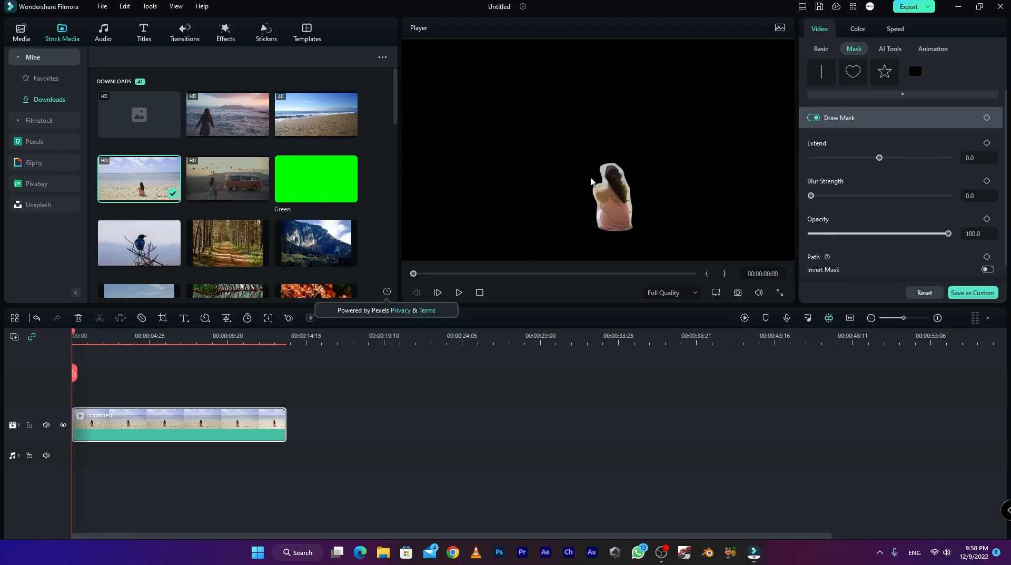
click(613, 184)
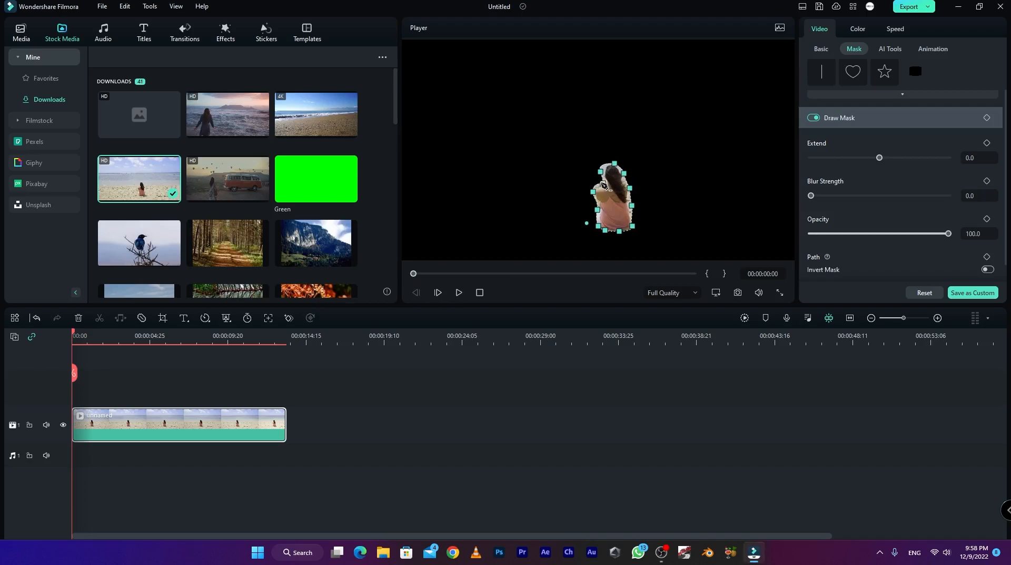
drag(593, 191, 602, 171)
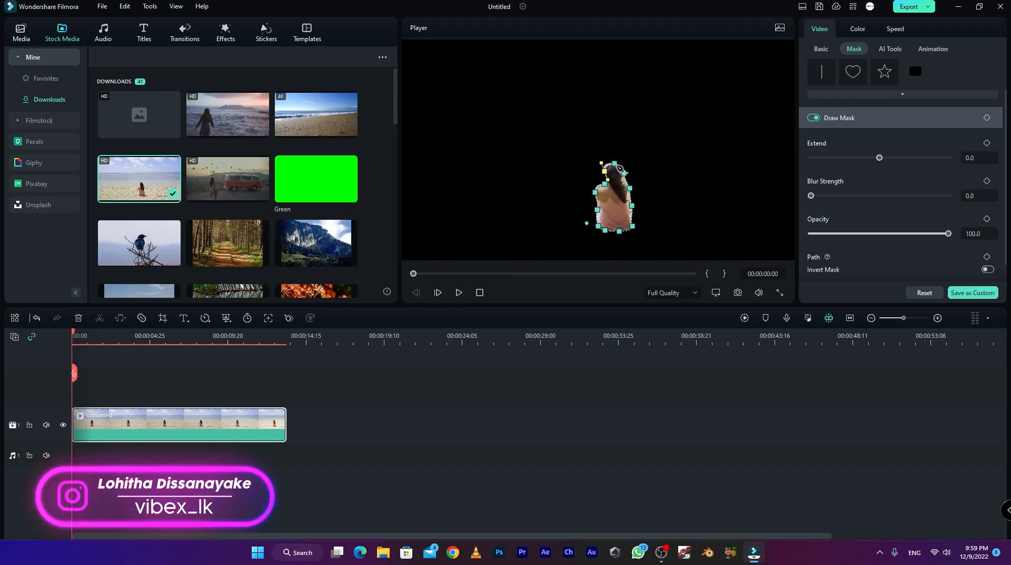
scroll(987, 238, down, 1)
click(987, 236)
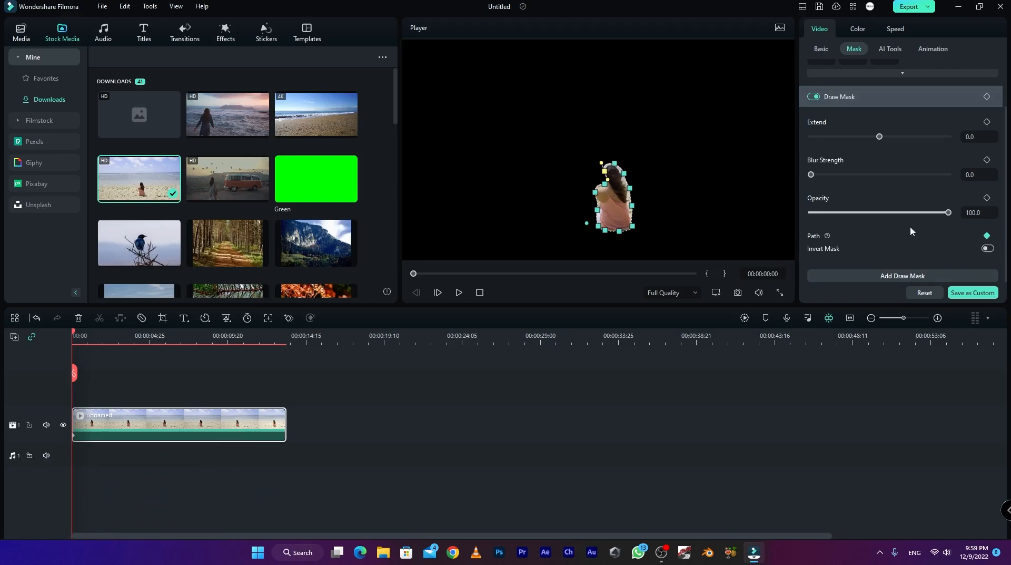
At 00:00:00:13, reshape the mask around the woman's head, right side and base to follow her movement
drag(74, 333, 79, 337)
click(616, 192)
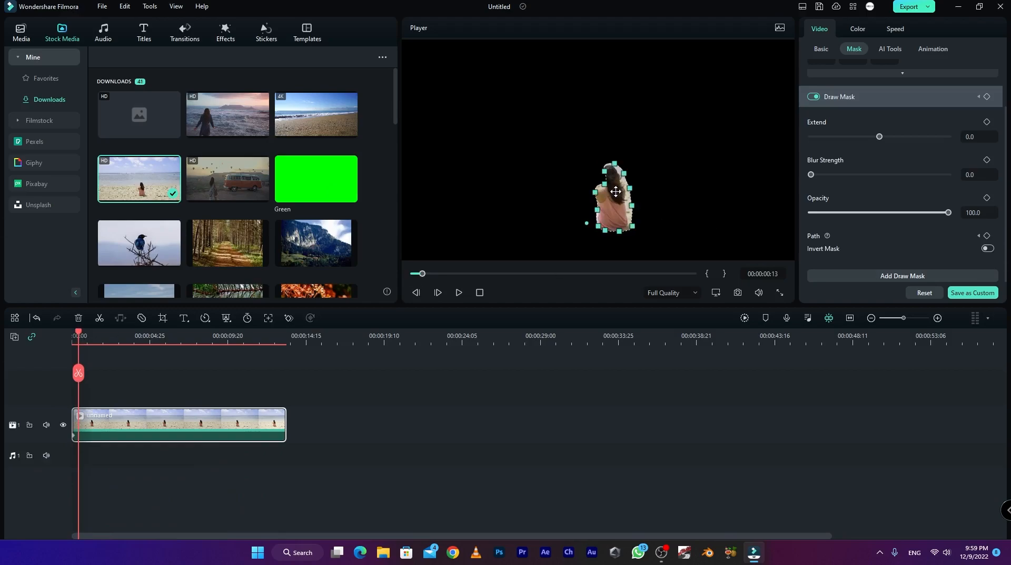
drag(606, 185, 602, 180)
click(629, 189)
drag(629, 189, 628, 188)
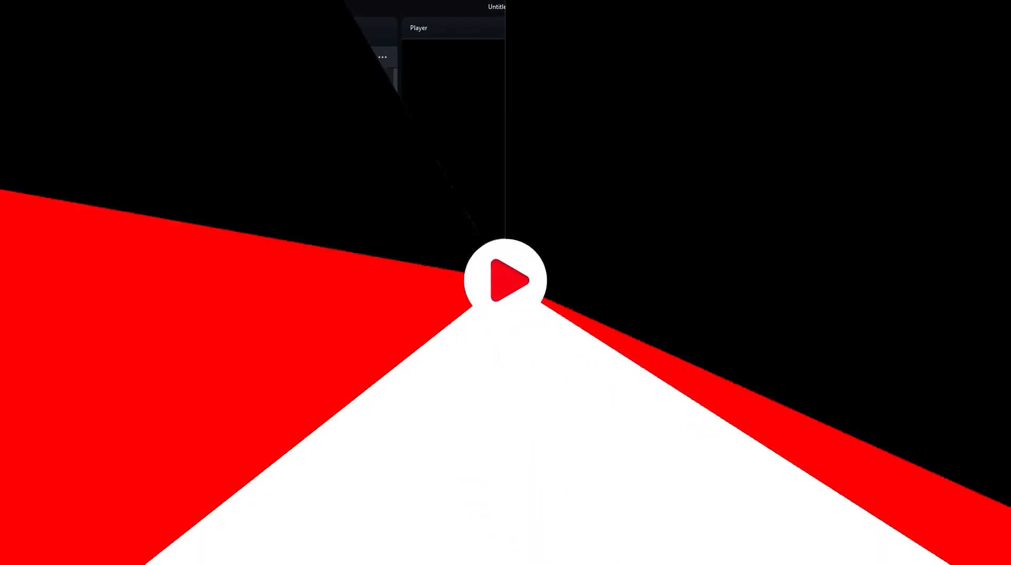
drag(632, 205, 629, 204)
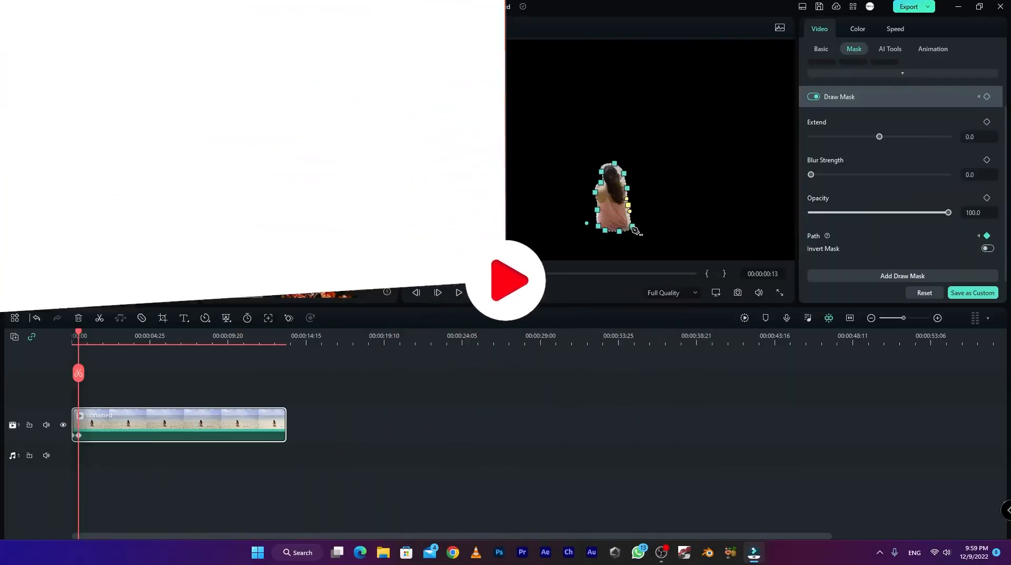
drag(632, 227, 630, 224)
click(620, 231)
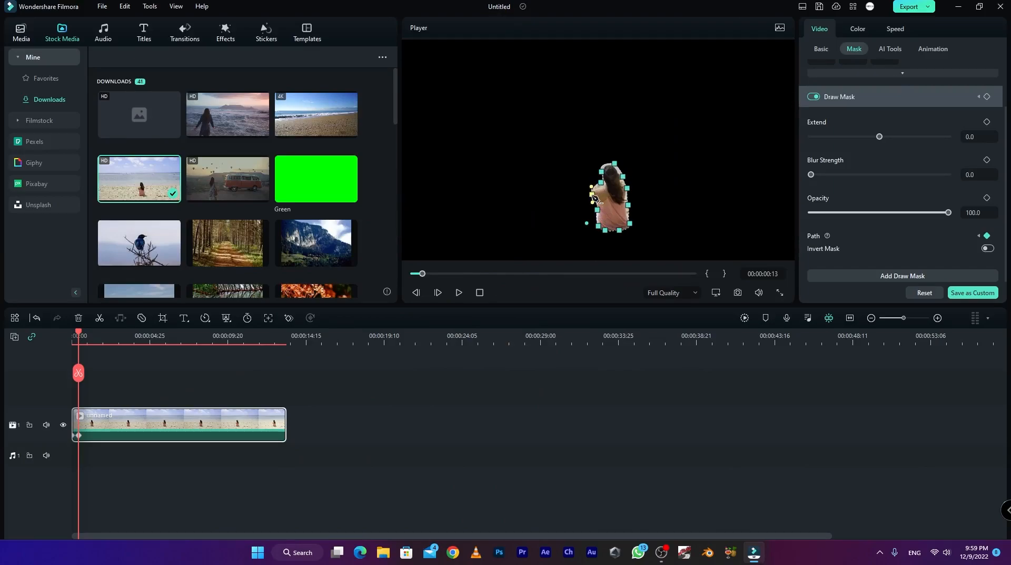
drag(601, 213, 597, 225)
At 00:00:01:06, move the mask's head, side and base vertices to match the woman's new position
drag(80, 337, 91, 337)
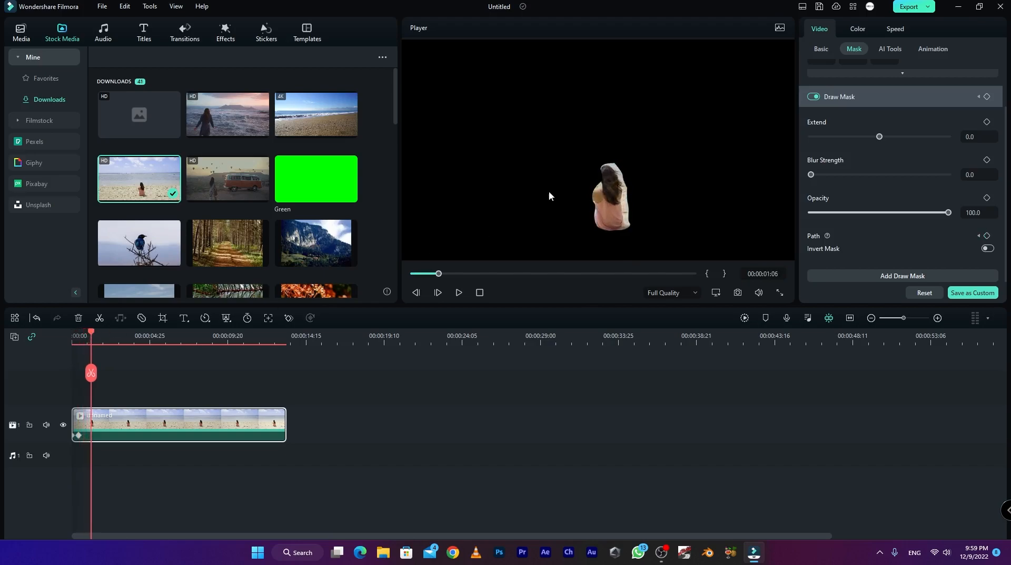
click(599, 199)
drag(601, 168, 627, 221)
click(624, 177)
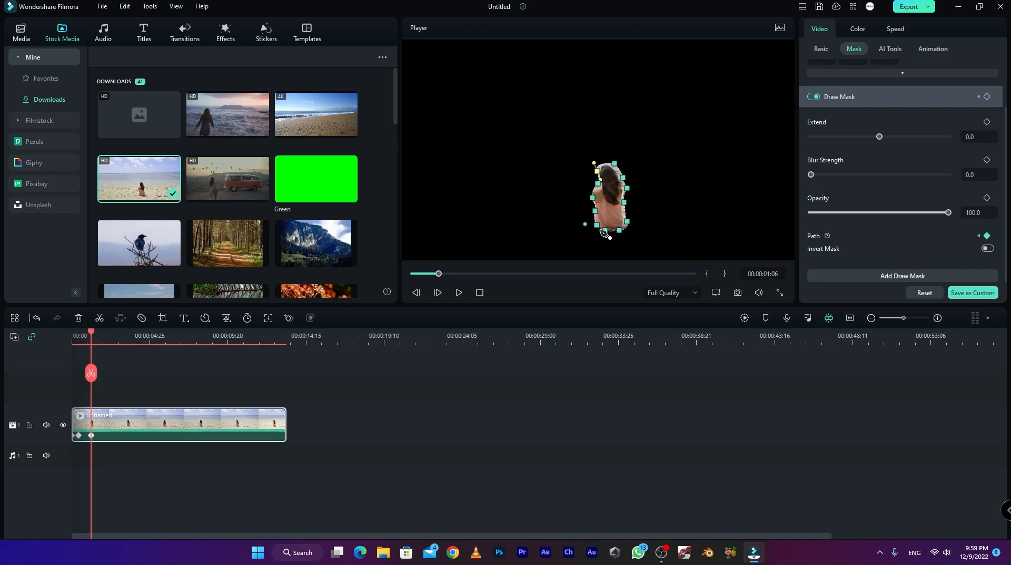
drag(597, 225, 588, 197)
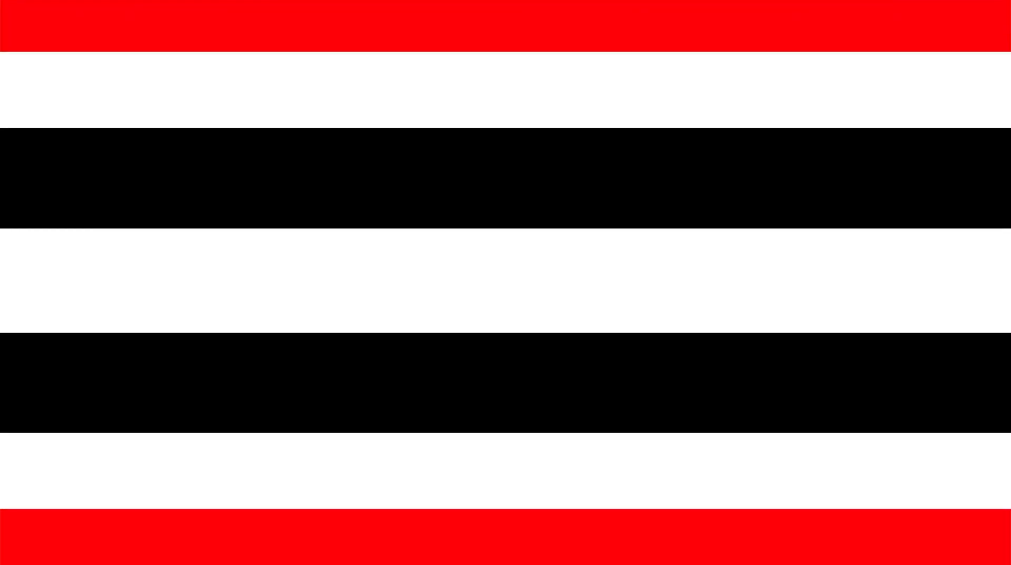
click(620, 232)
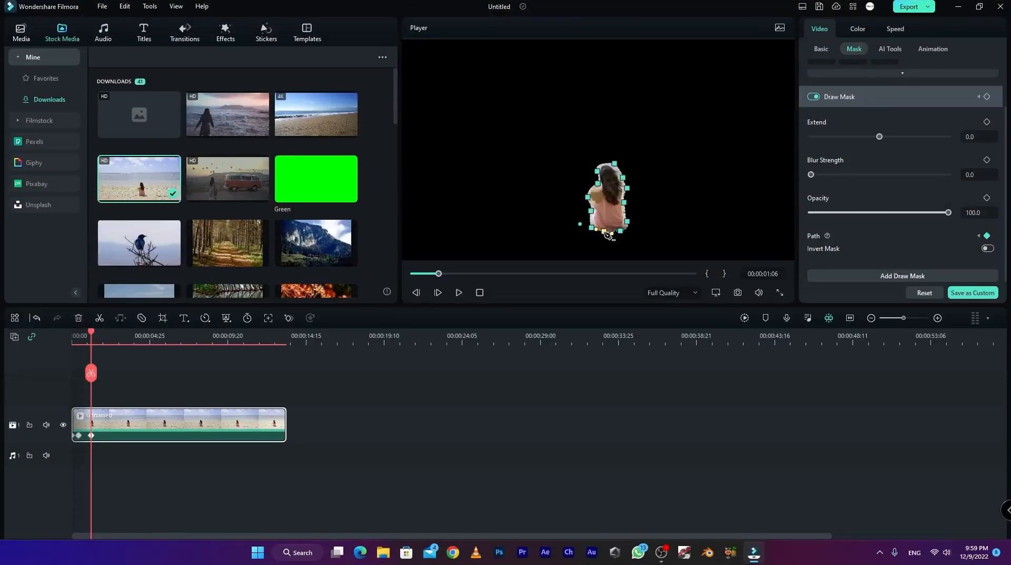
At 00:00:01:26, refit the mask's vertices around the woman's head, right side and left shoulder
click(101, 336)
drag(101, 335, 102, 335)
click(587, 182)
click(607, 194)
drag(600, 185, 623, 199)
drag(628, 221, 583, 196)
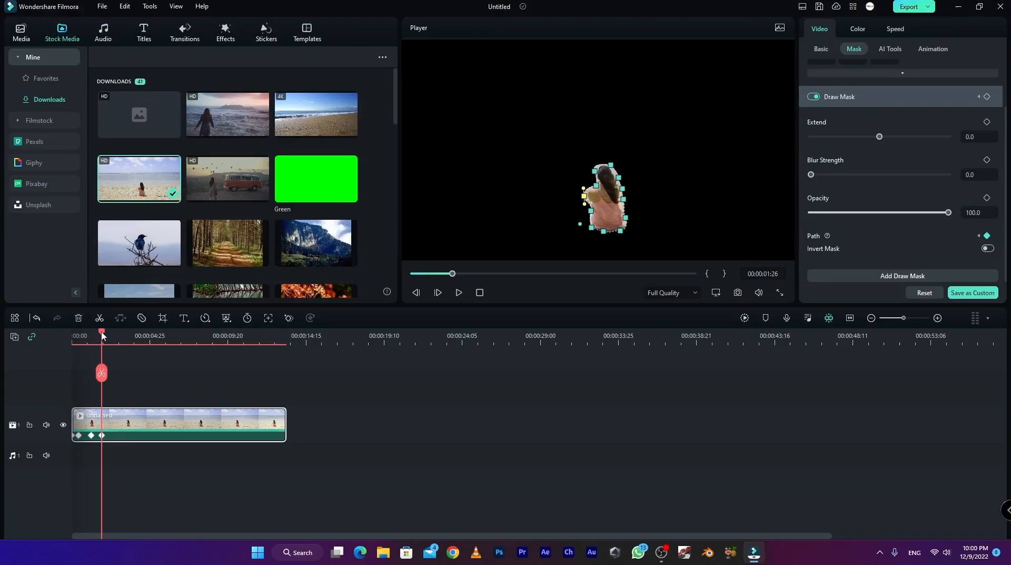
Play the masked clip from the start to check the mask animation, then return to the start
drag(102, 335, 68, 340)
key(space)
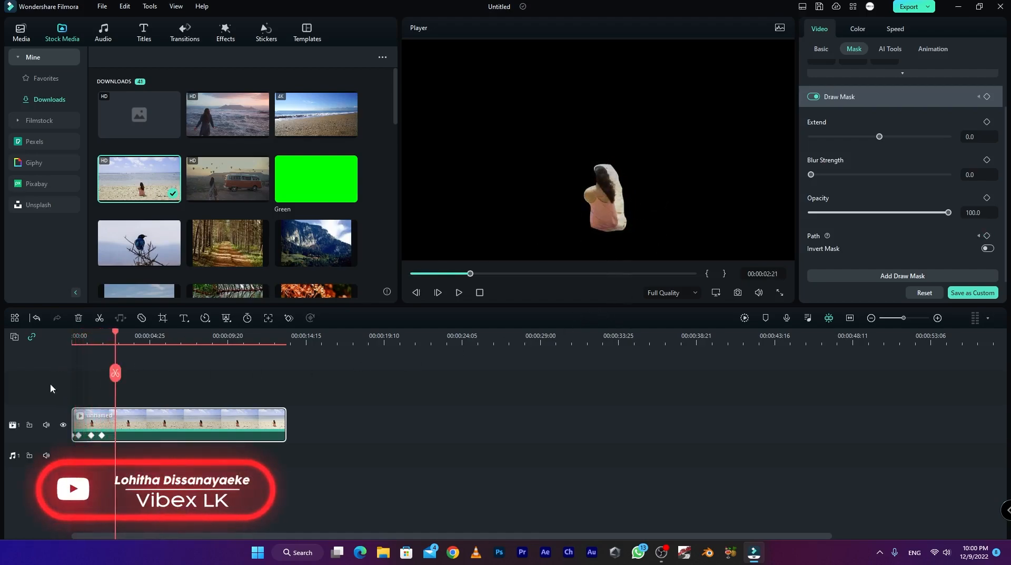
drag(113, 333, 68, 346)
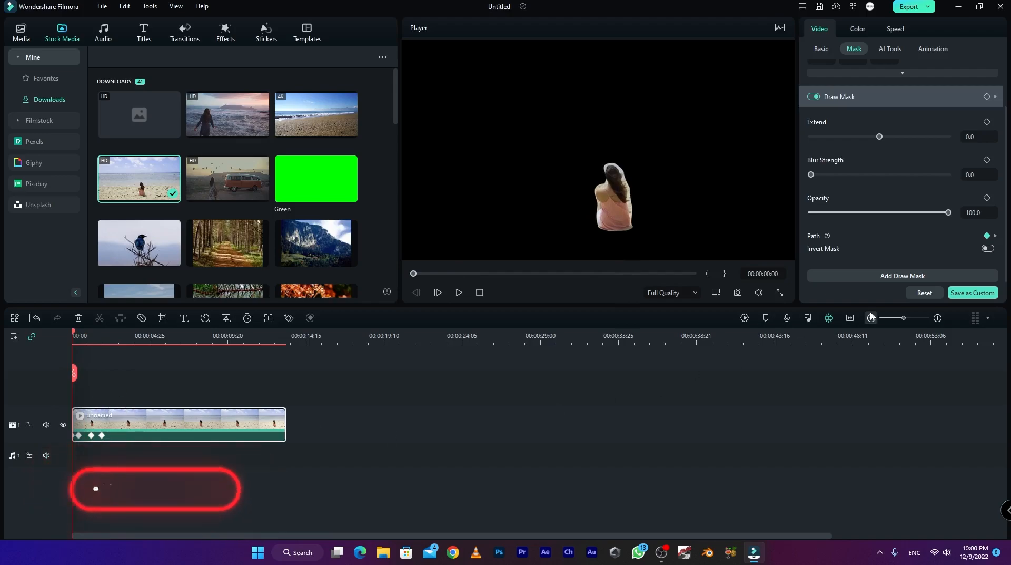
With the playhead at 00:00:02:07, set the mask's Blur Strength to 19.2 and Extend to 0.8, keeping Opacity at 100
scroll(911, 255, up, 2)
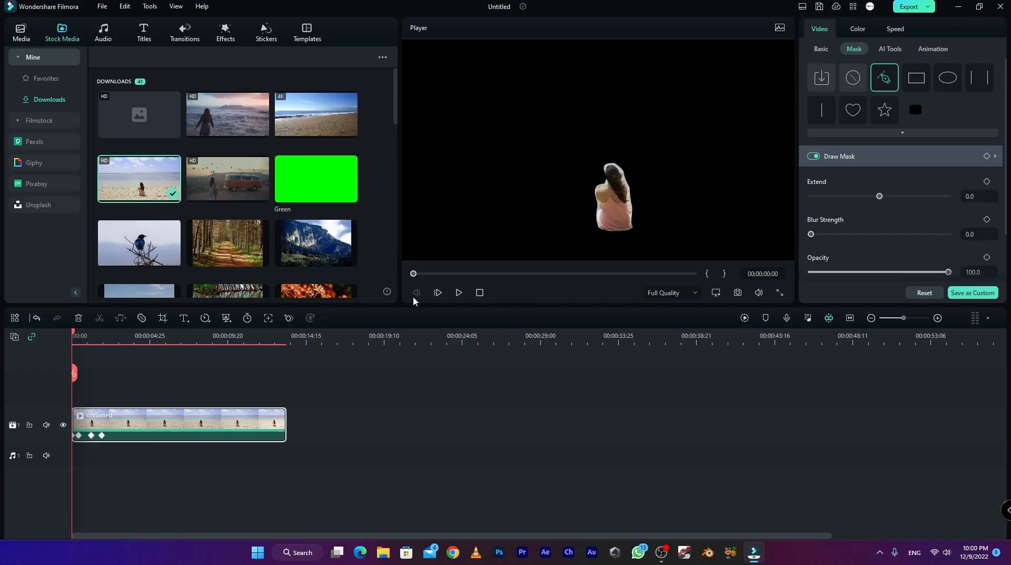
drag(73, 338, 102, 341)
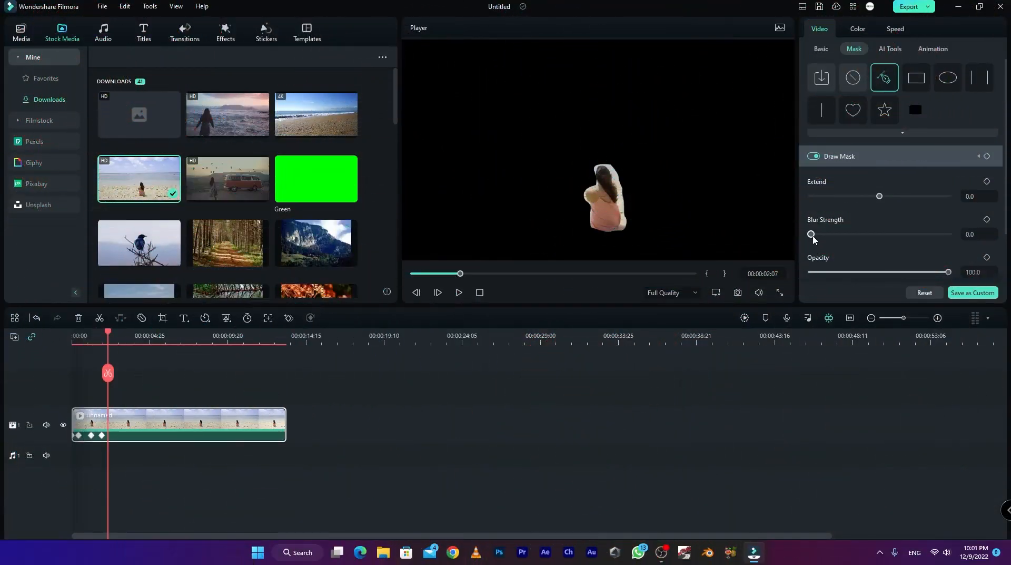
drag(811, 233, 837, 240)
drag(879, 196, 881, 201)
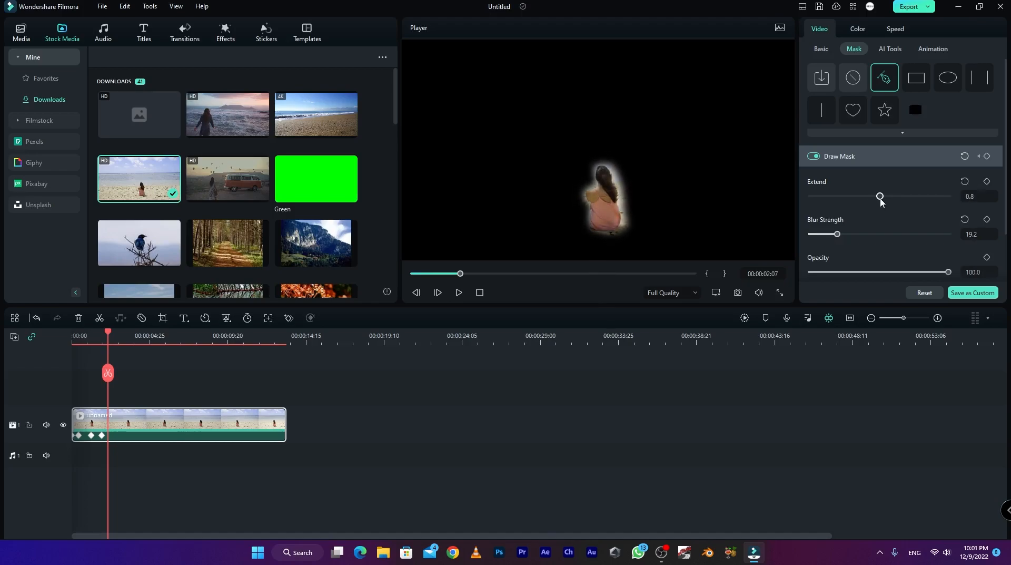
mouse_move(948, 272)
mouse_down()
mouse_move(876, 273)
mouse_move(951, 272)
mouse_up()
scroll(867, 247, down, 1)
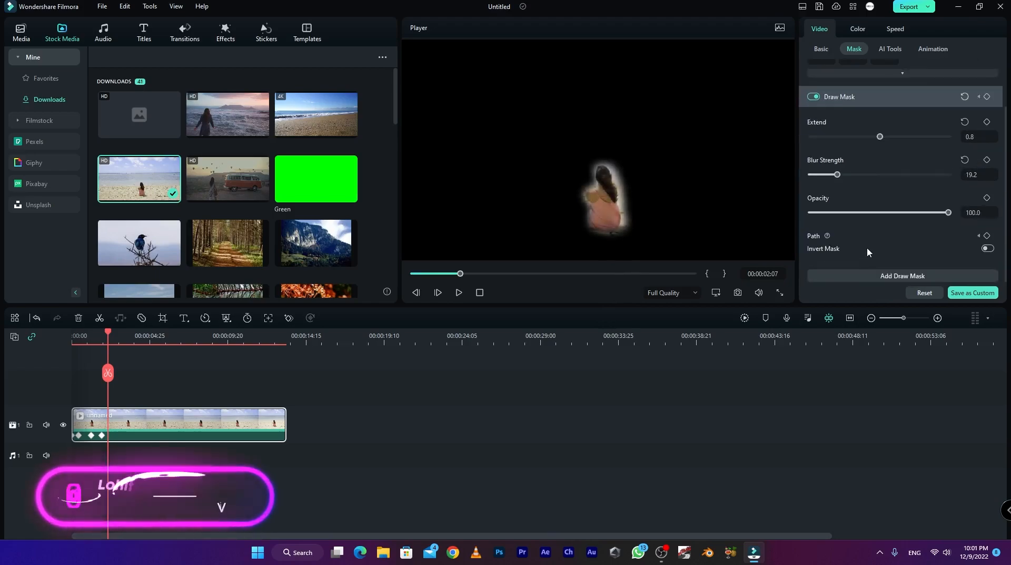
Invert the mask temporarily, reduce its Blur Strength to 8.8, and turn the inversion off again
click(987, 249)
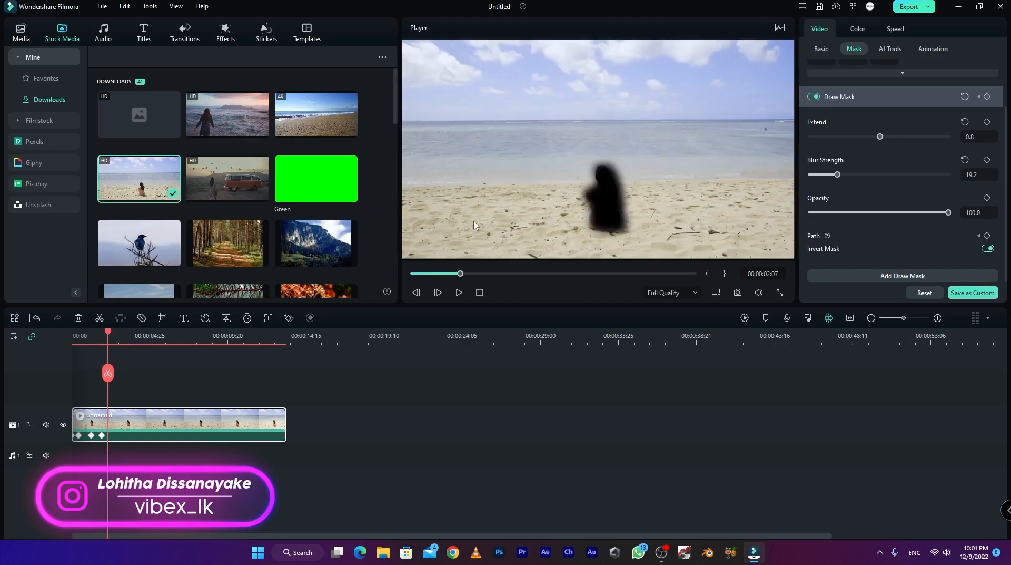
mouse_move(837, 174)
mouse_down()
mouse_move(815, 177)
mouse_move(823, 176)
mouse_up()
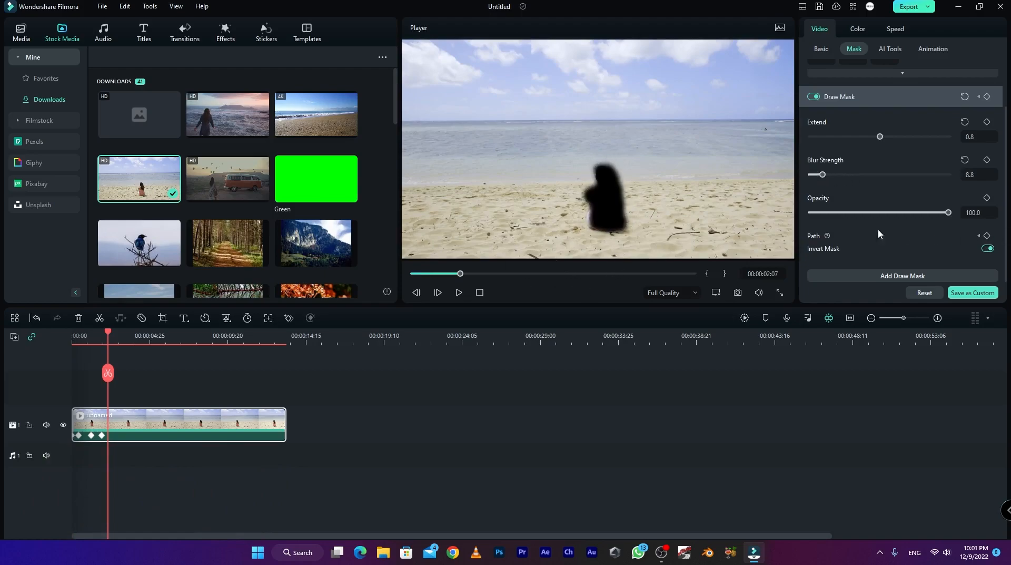
click(988, 248)
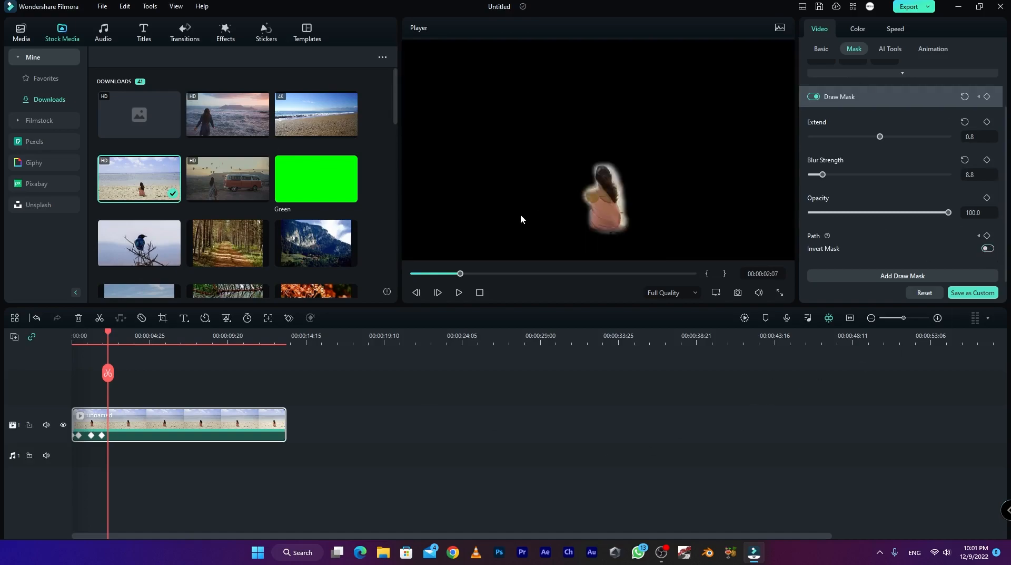
Add a second Draw Mask to the beach clip and look over its settings
click(871, 276)
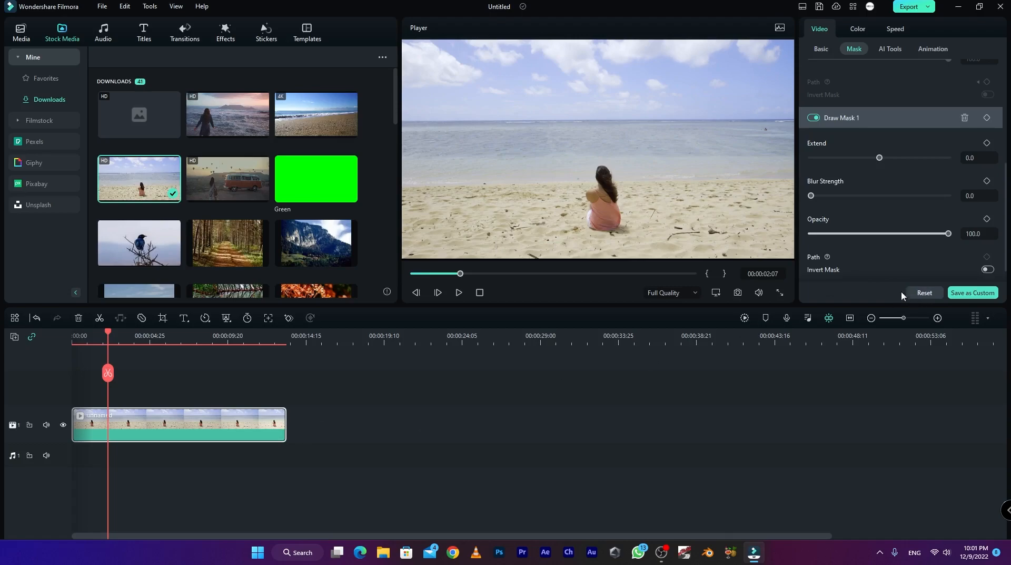
scroll(906, 297, down, 1)
scroll(890, 280, up, 2)
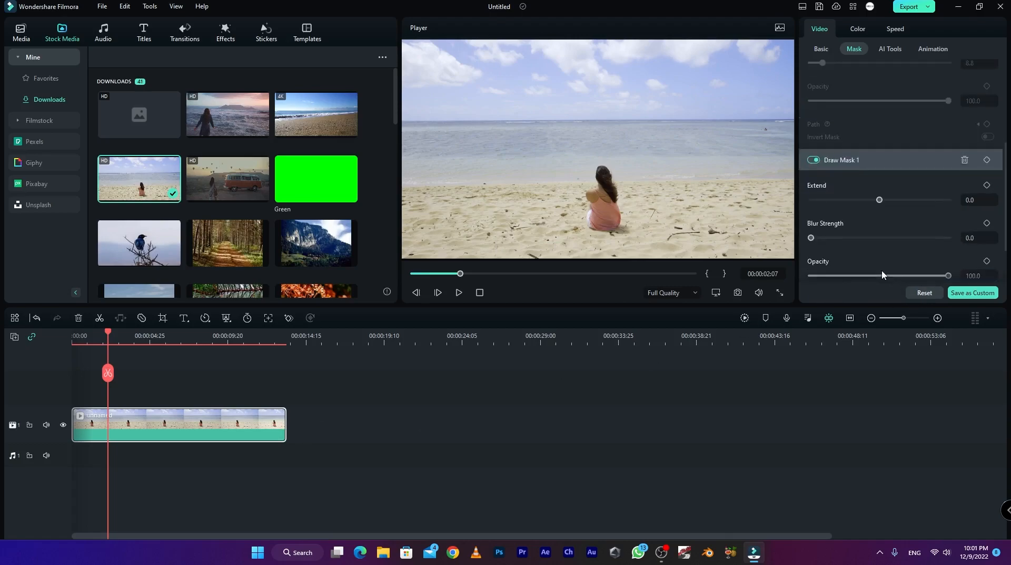
scroll(839, 251, down, 1)
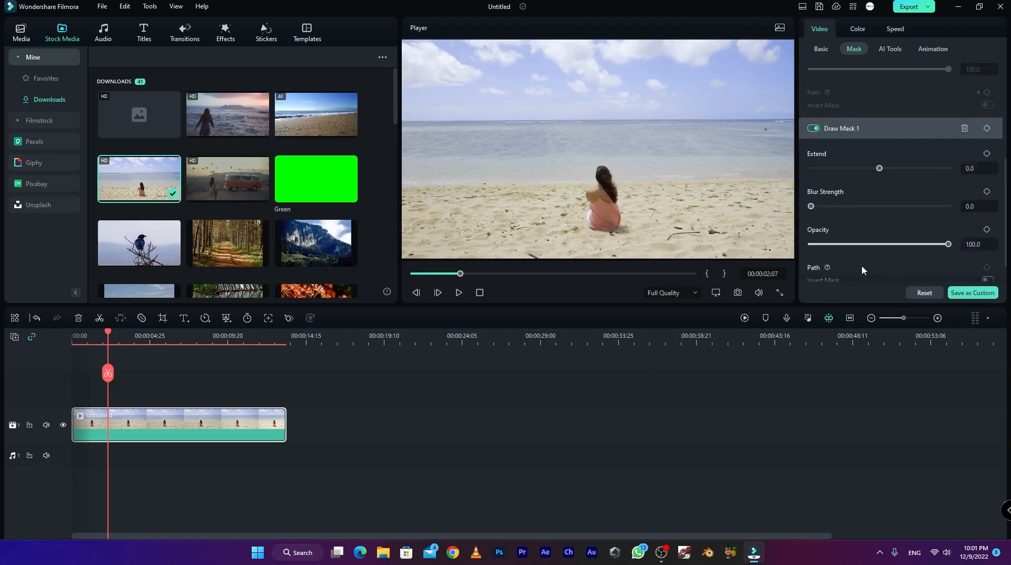